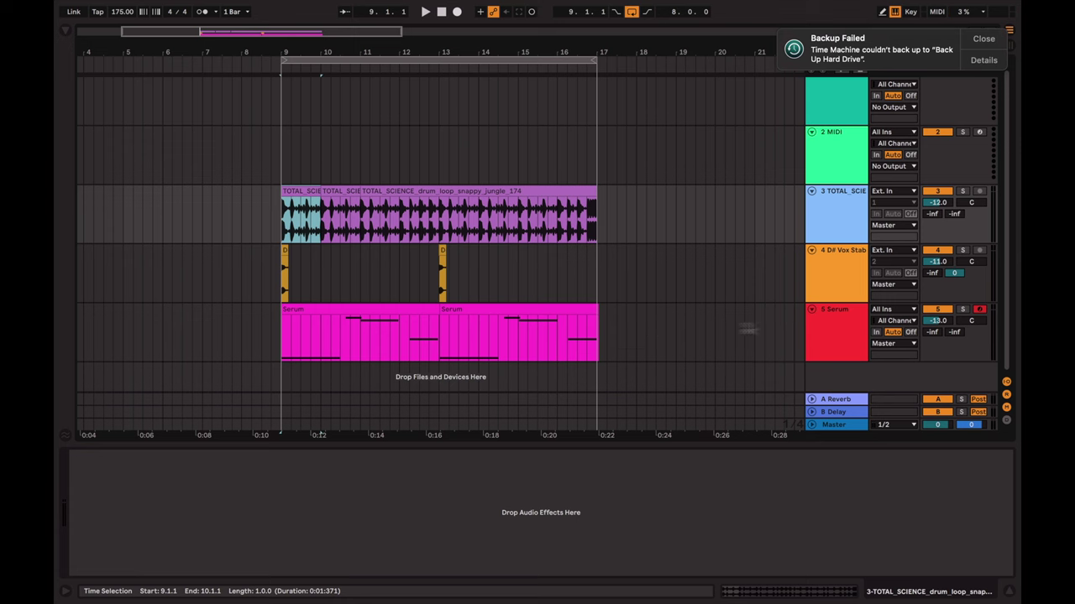
On the Serum bass track, fold the Texture device, open its plugin window, and dismiss the failed-backup notice
left_click(846, 329)
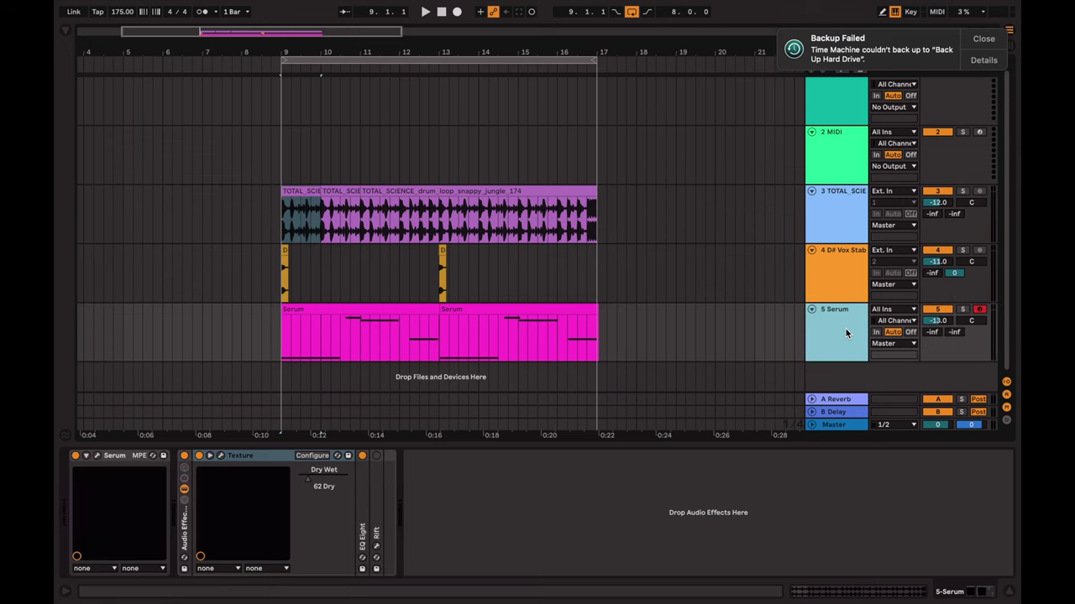
double_click(245, 457)
left_click(200, 547)
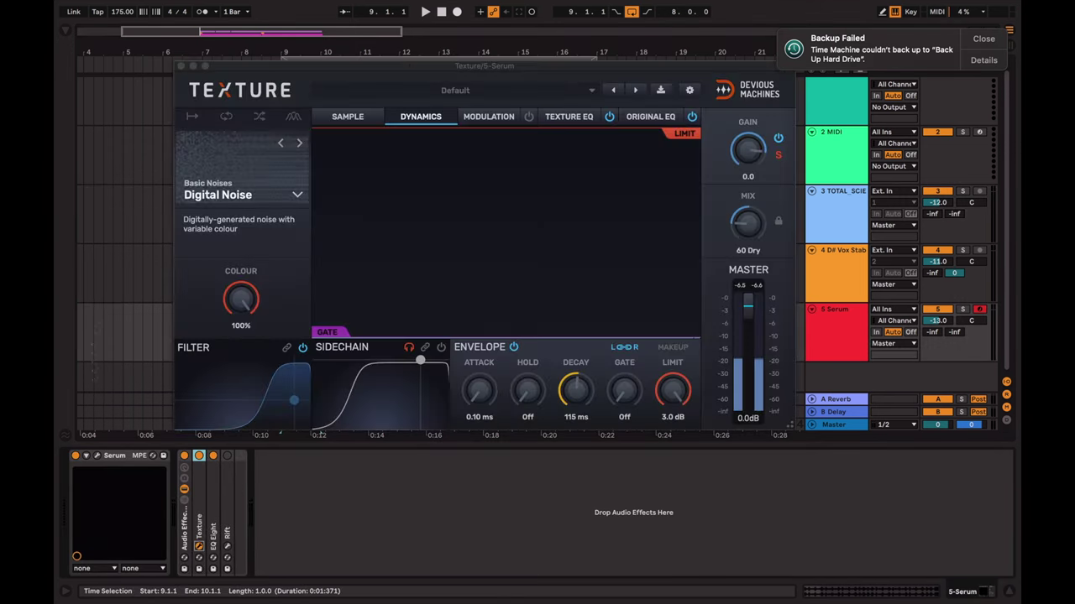
left_click(983, 38)
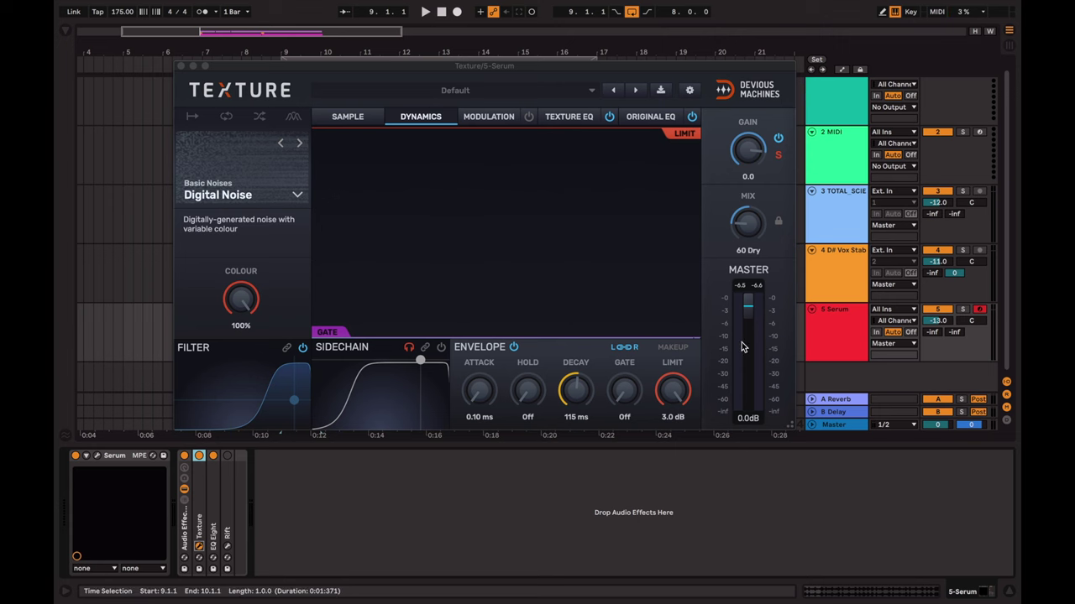
Review Texture's sample, noise EQ, dry EQ and dynamics pages, then close the plugin window
left_click(376, 107)
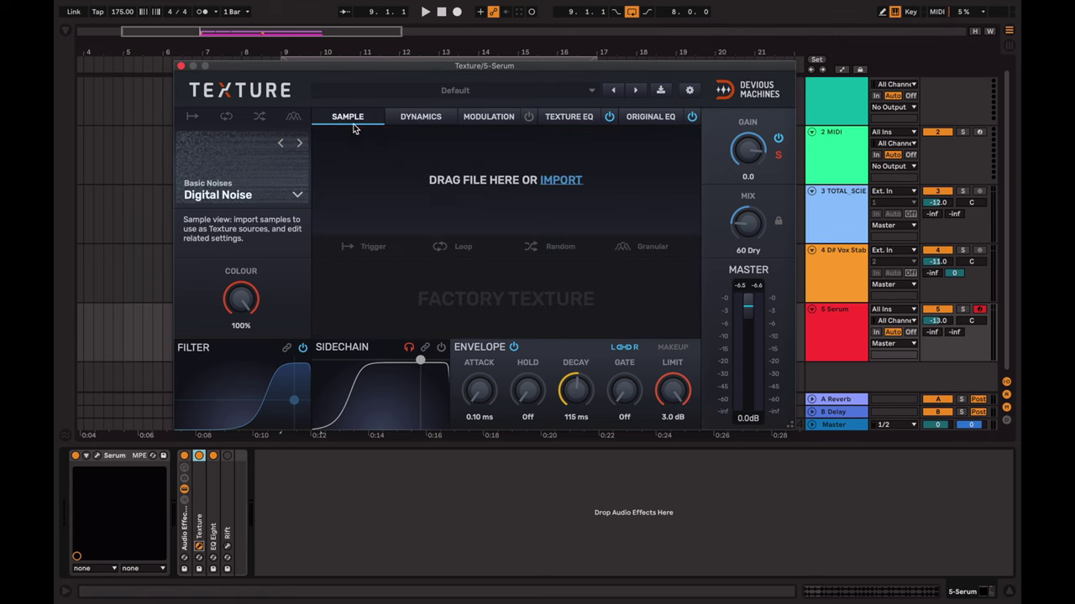
left_click(420, 117)
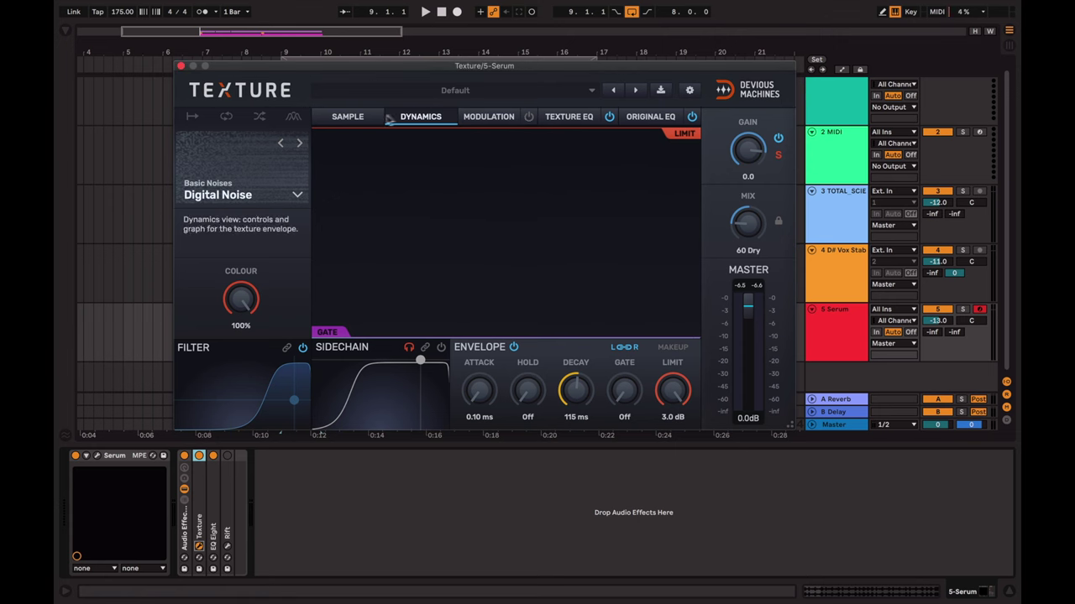
left_click(347, 117)
left_click(488, 117)
left_click(571, 116)
left_click(647, 116)
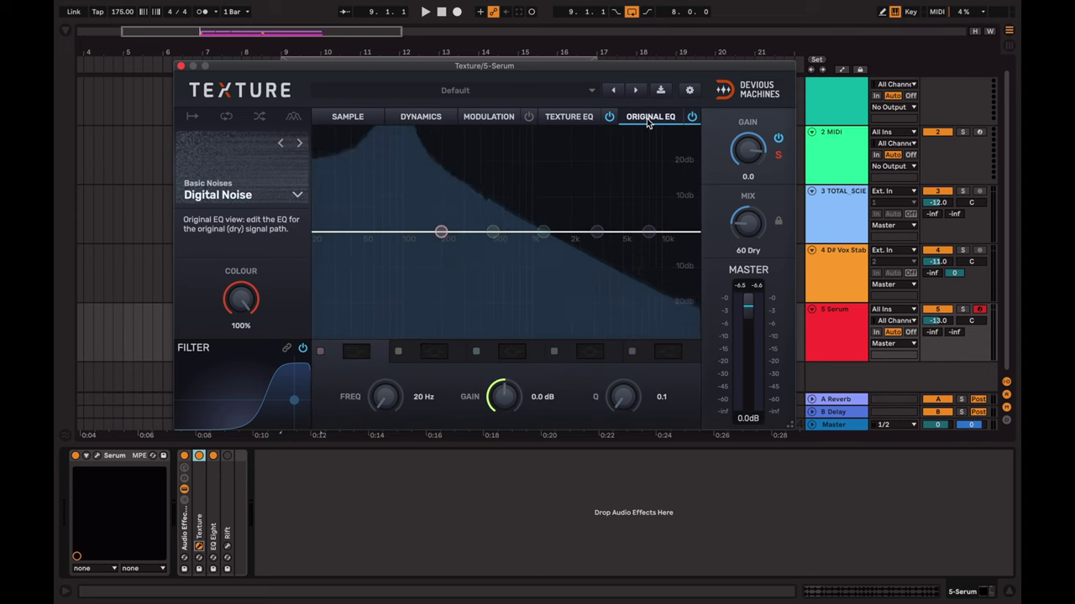
left_click(405, 124)
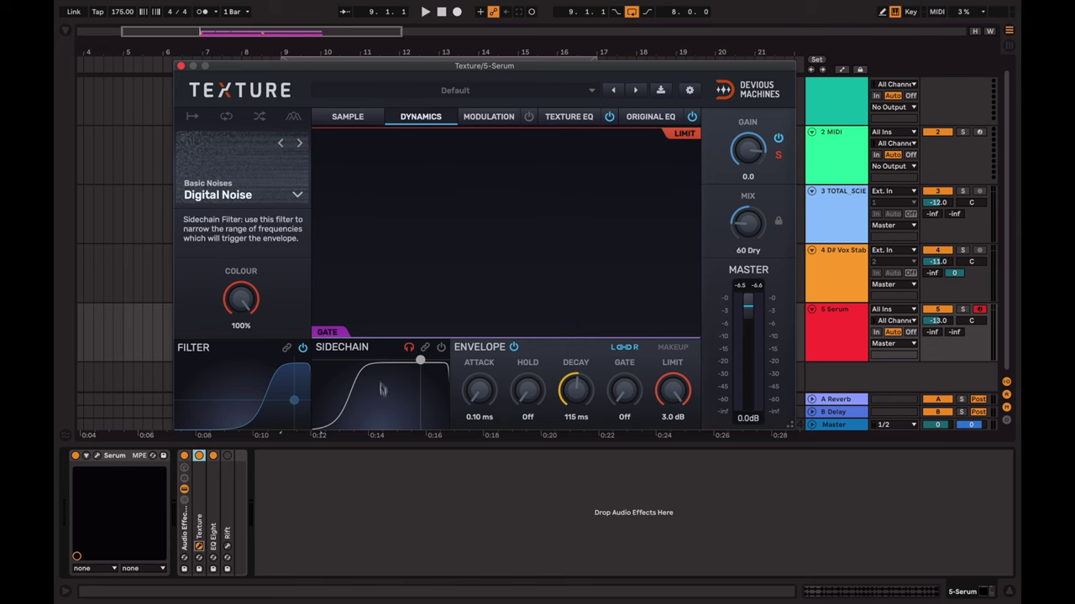
left_click(181, 66)
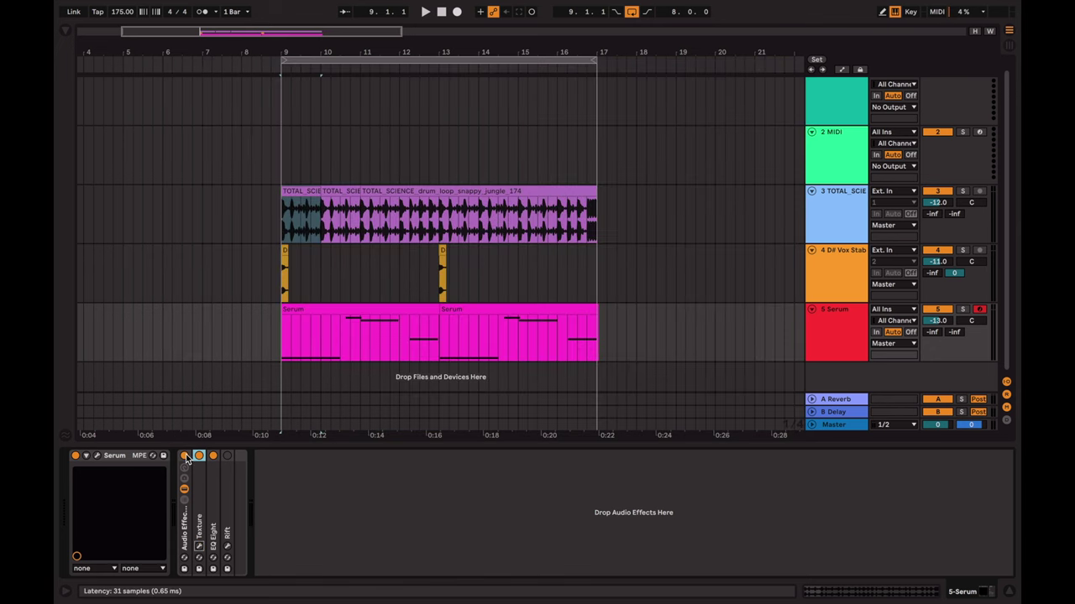
Play the first Serum bass clip to audition the current bass sound
left_click(96, 456)
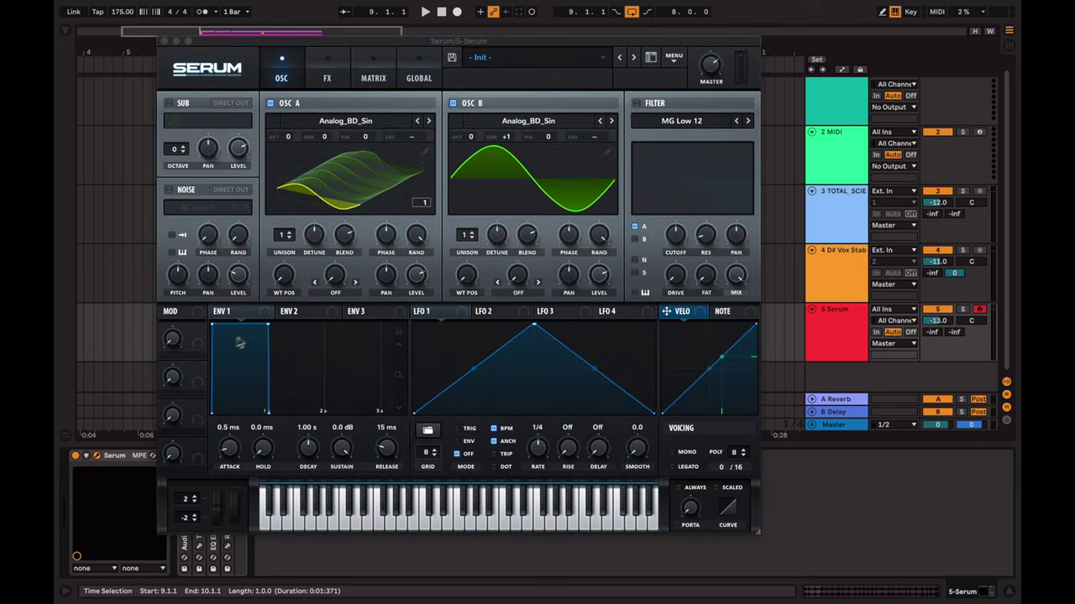
left_click(164, 40)
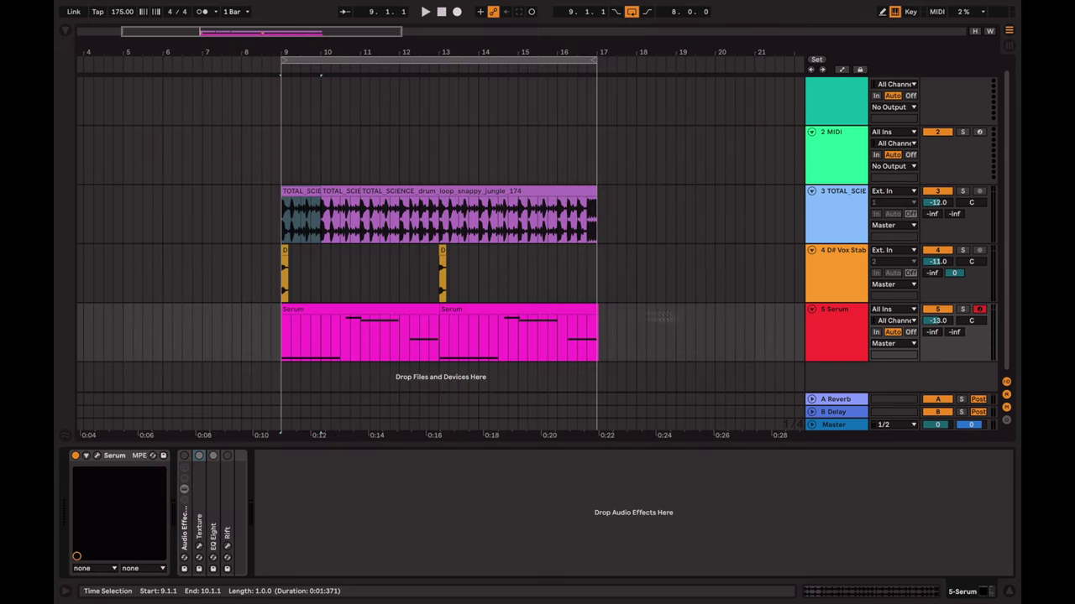
left_click(316, 307)
key("space")
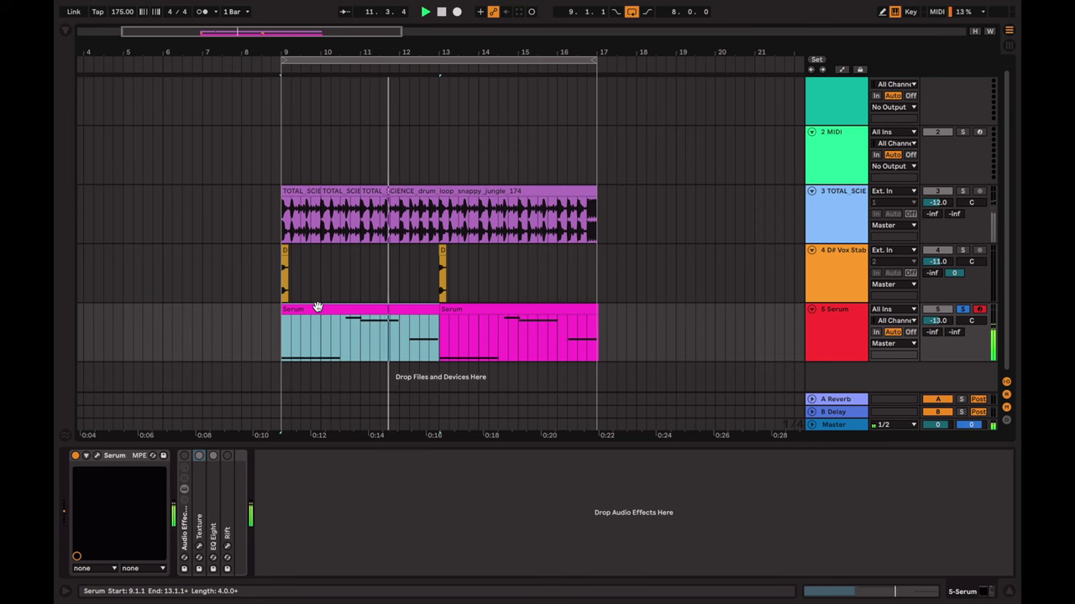
key("space")
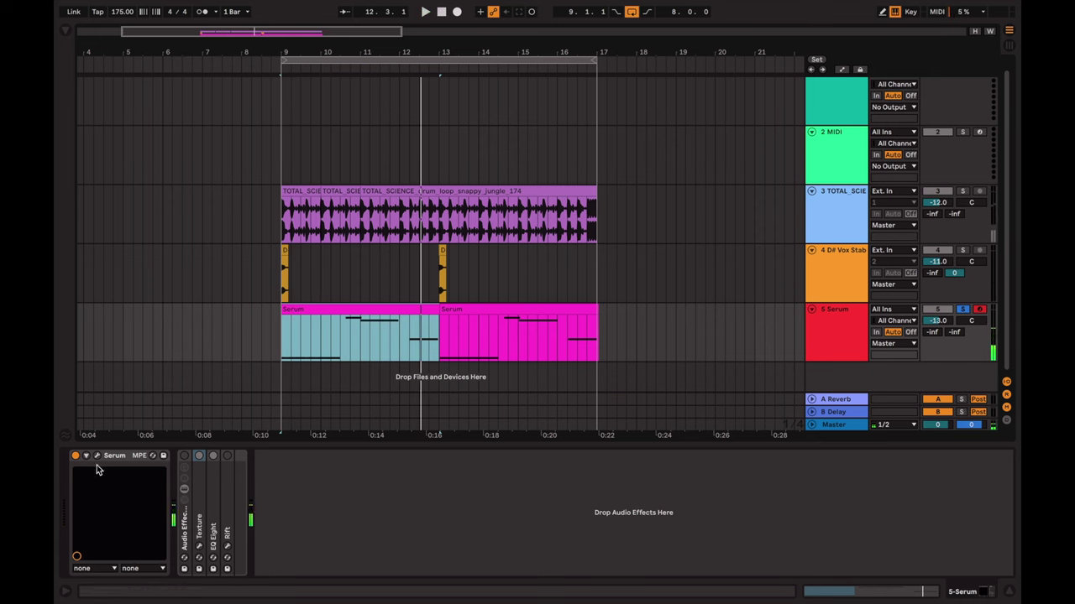
Set Serum's ENV 1 to 24 ms attack and 60 ms release, then enable the Texture layer
left_click(96, 456)
key("space")
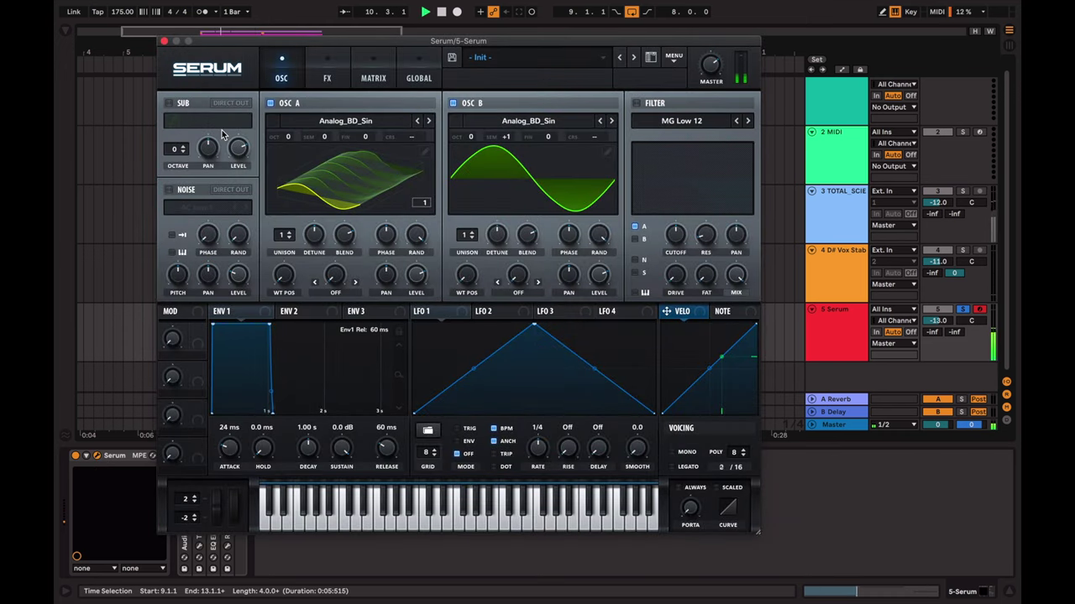
left_click(164, 41)
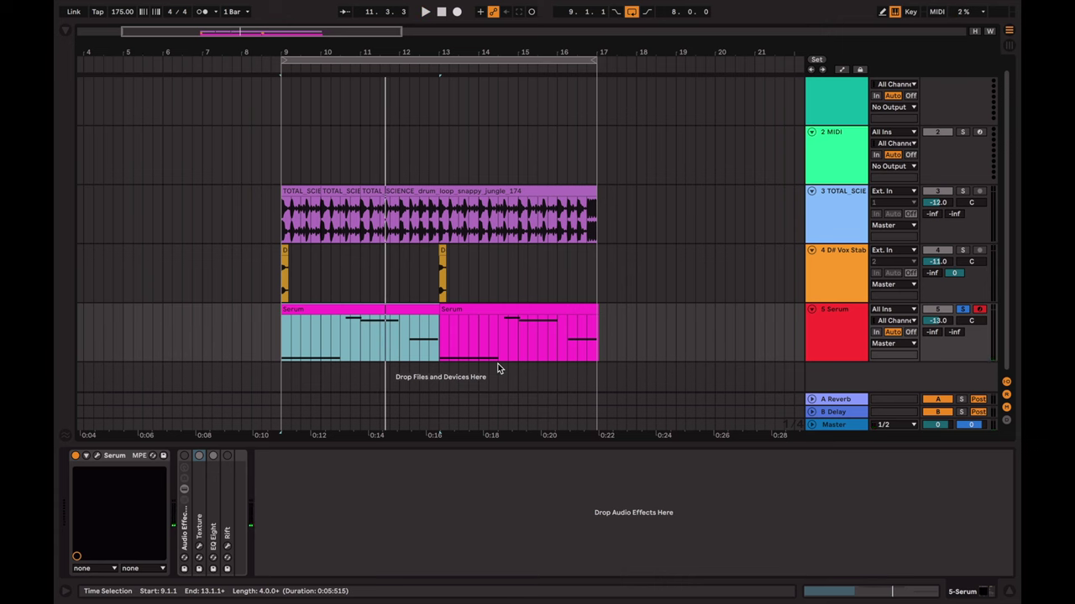
left_click(183, 458)
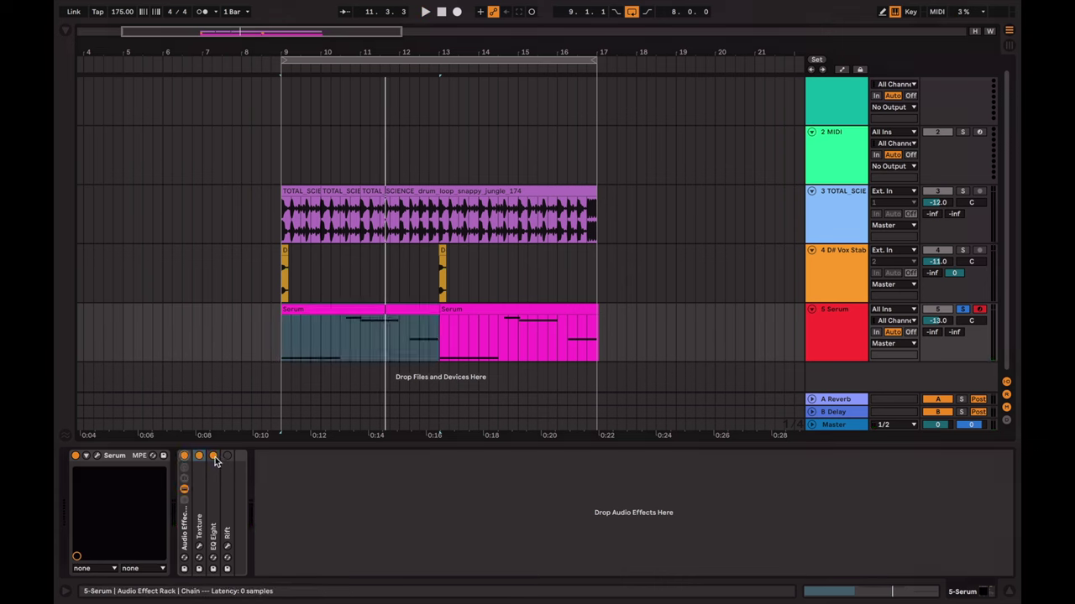
left_click(199, 546)
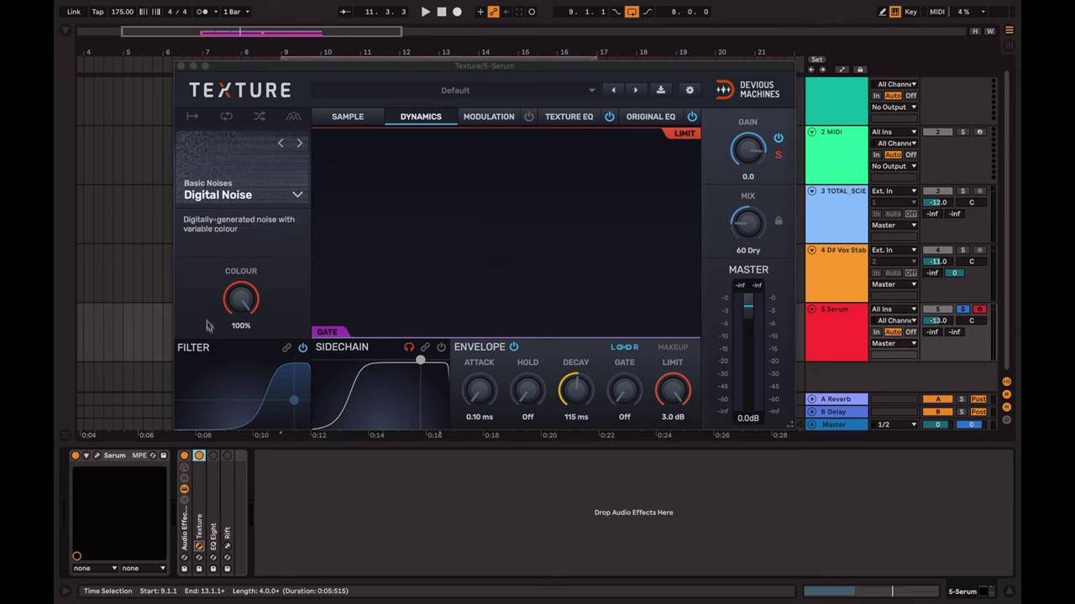
Raise Texture's noise filter cutoff and audition the filtered noise over the loop
left_click_drag(292, 400, 305, 388)
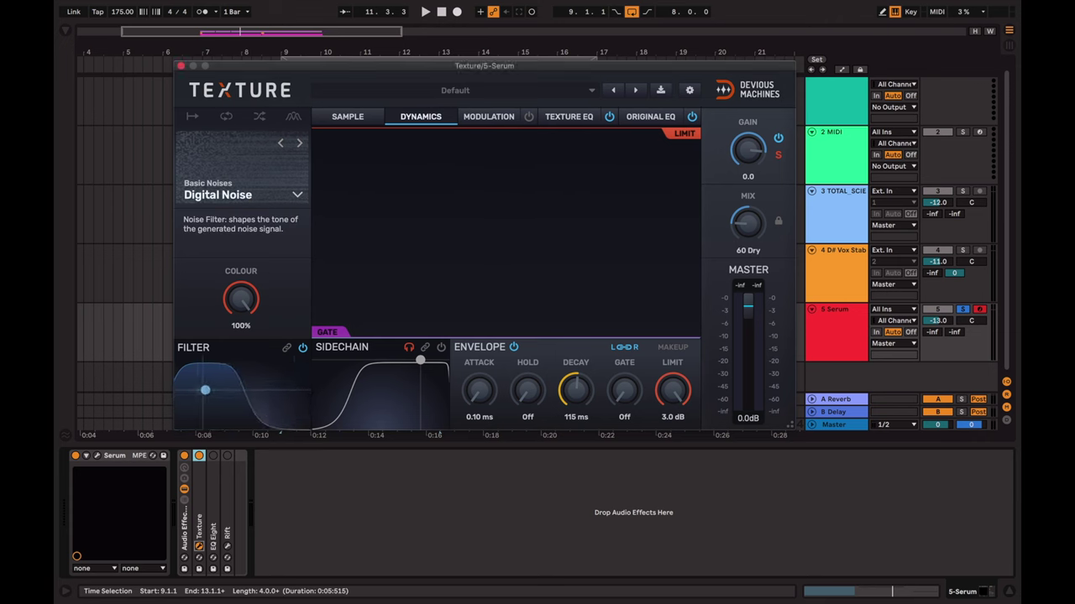
key("space")
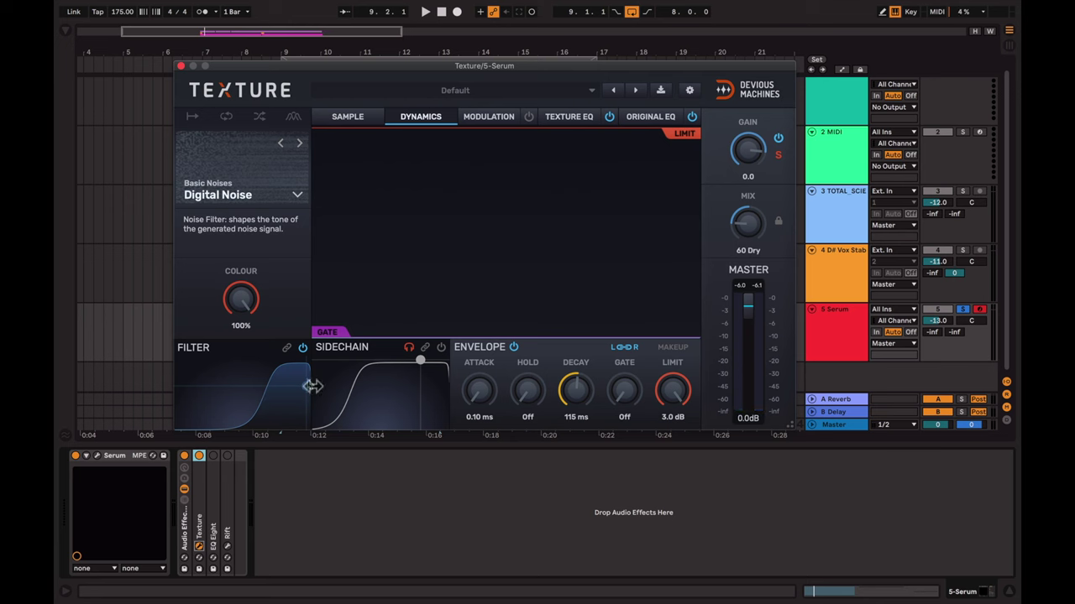
key("space")
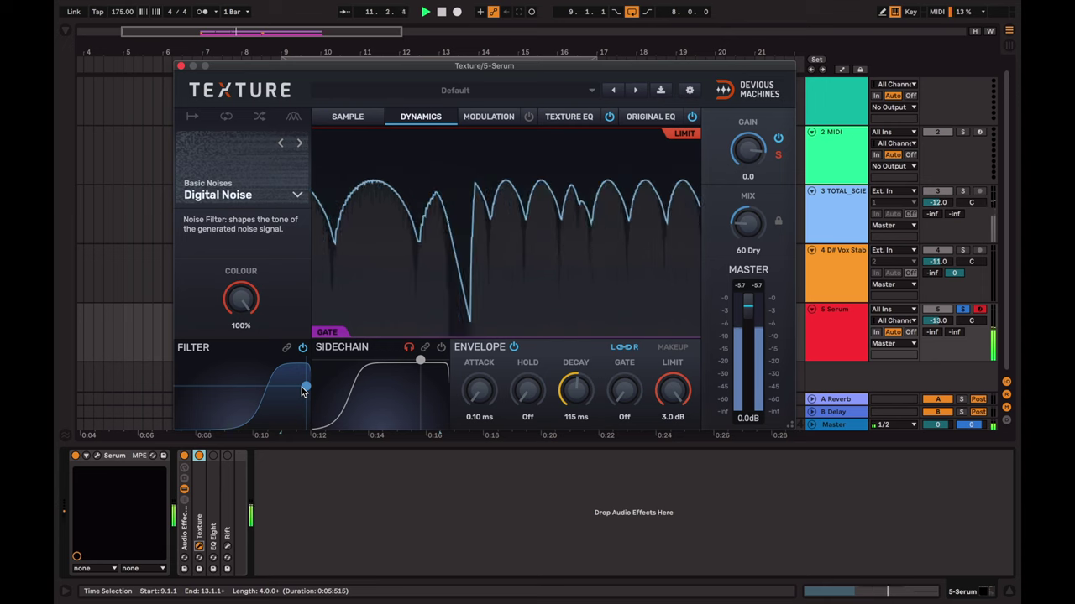
key("space")
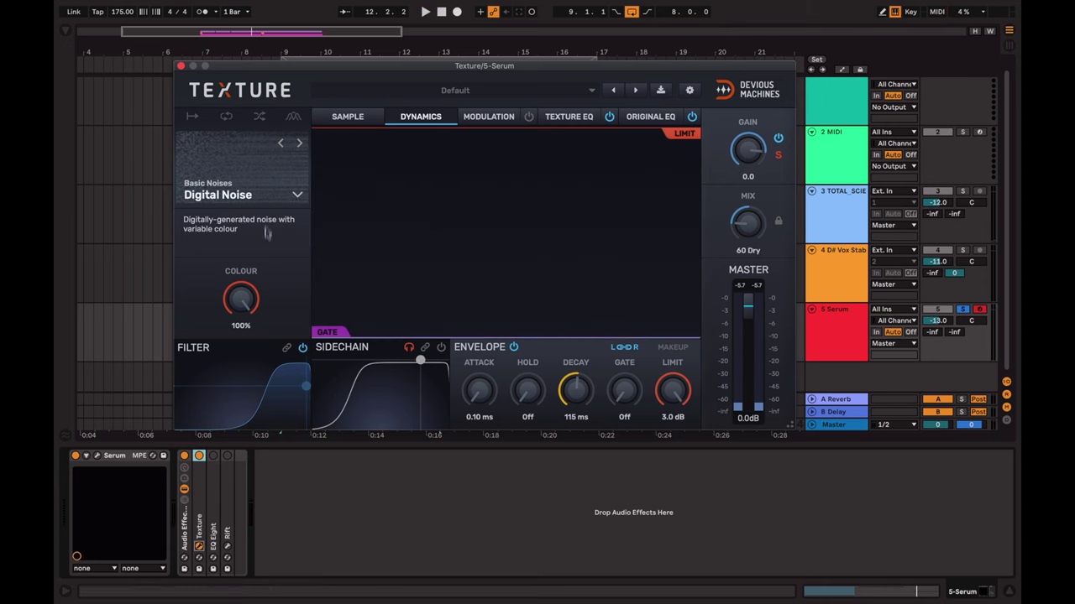
Enable EQ Eight on the noise layer, audition it, then fold it and play from bar 9
left_click(180, 66)
double_click(214, 479)
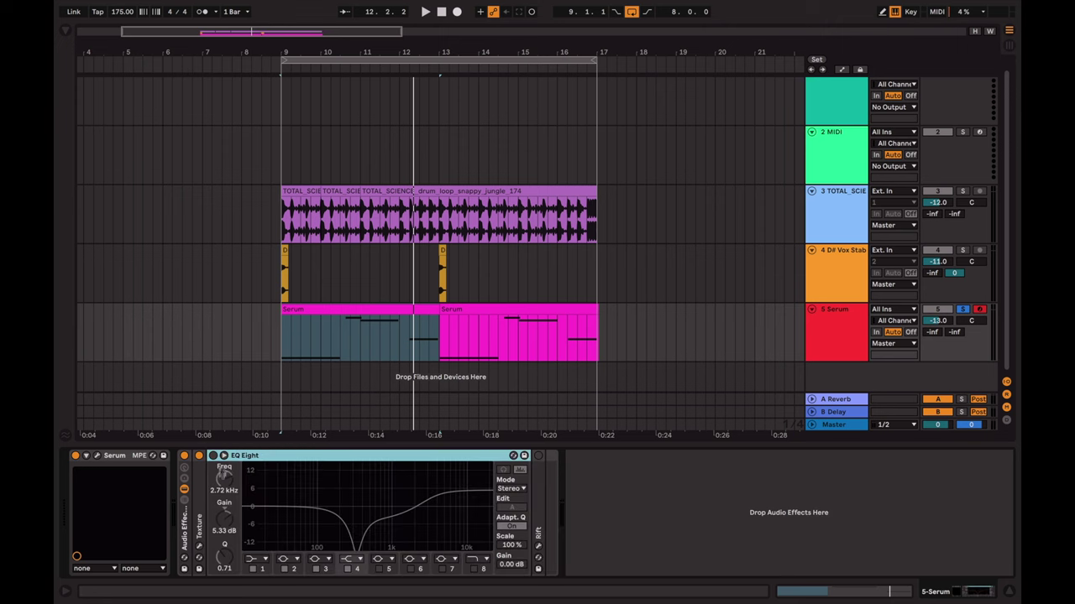
left_click(212, 455)
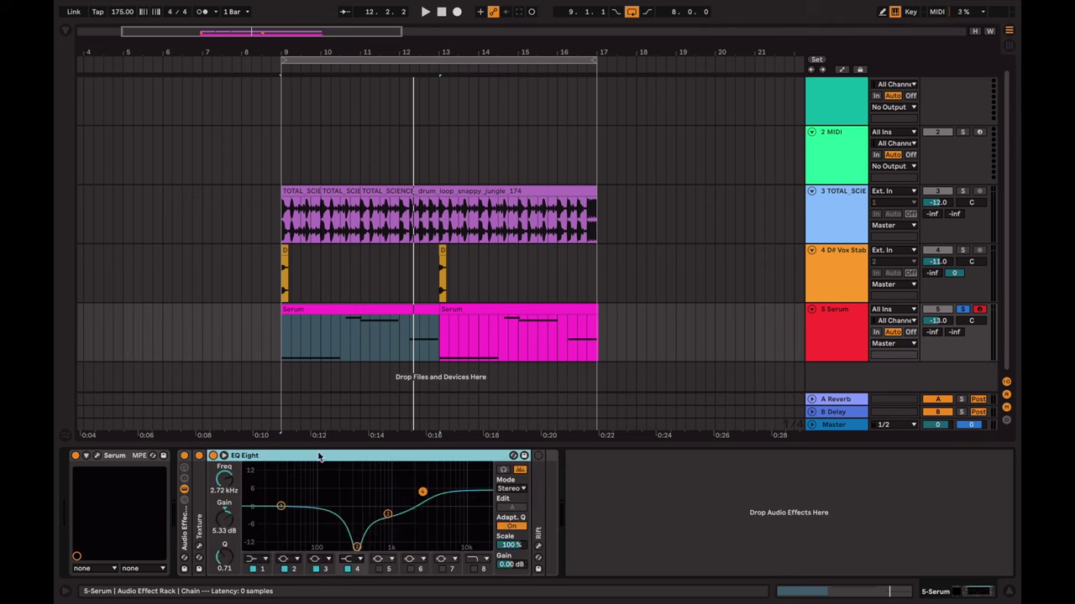
key("space")
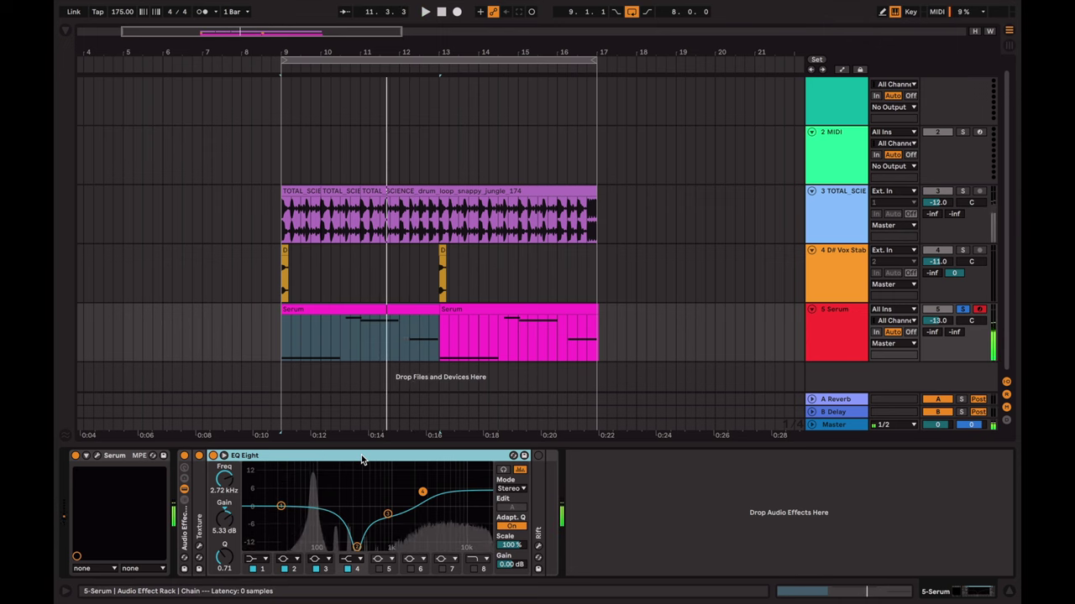
double_click(361, 457)
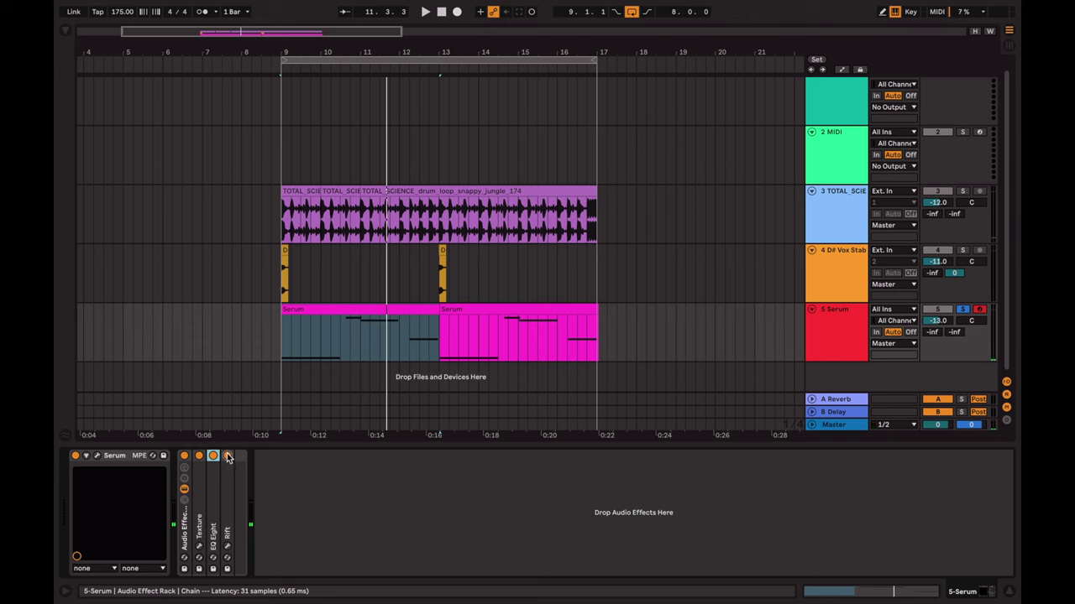
key("space")
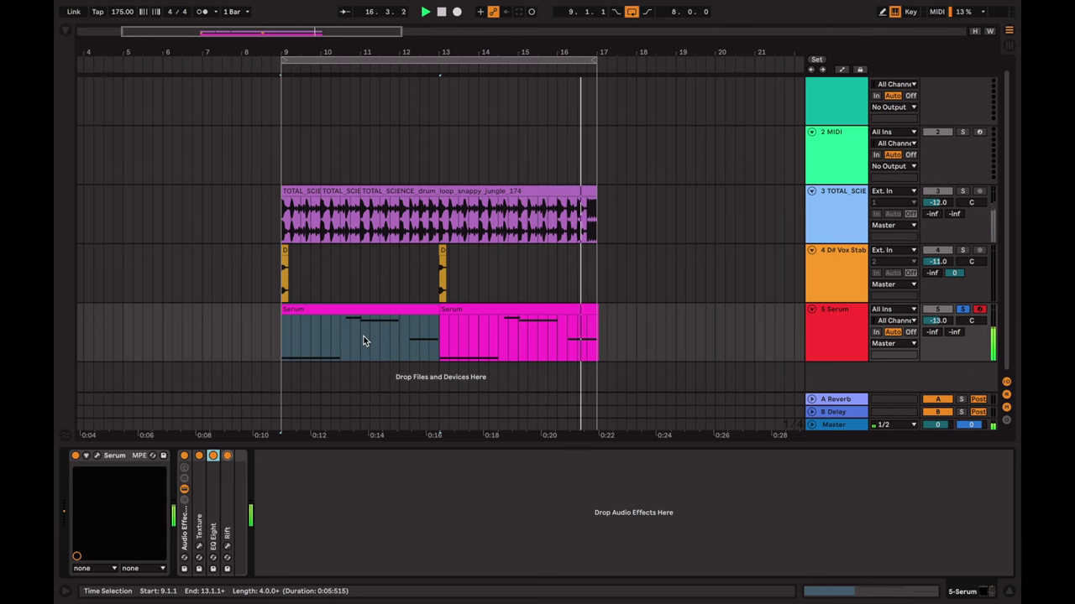
key("space")
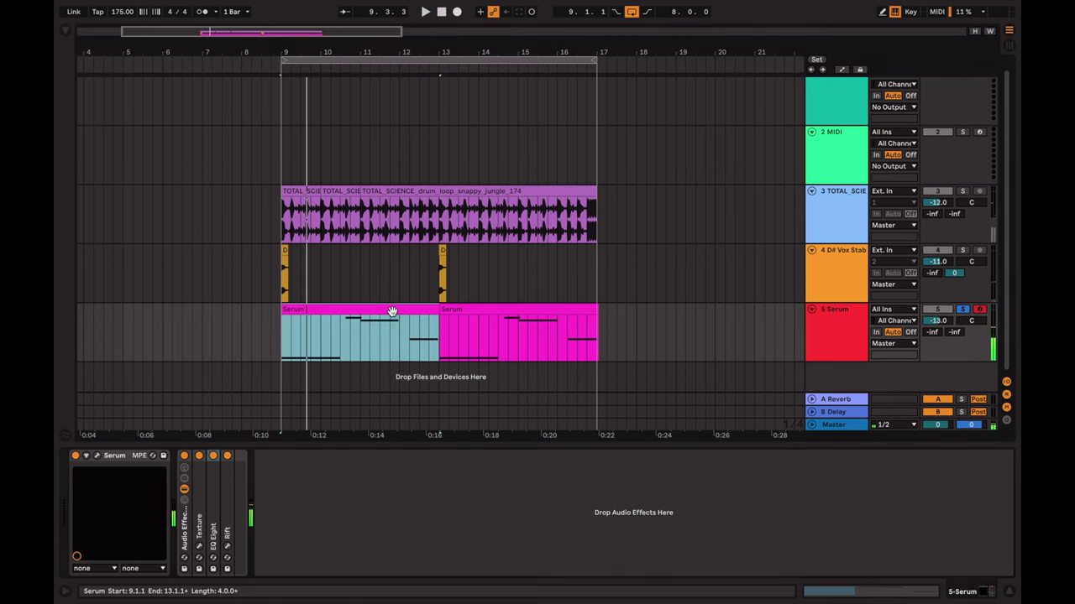
left_click(245, 190)
left_click(274, 168)
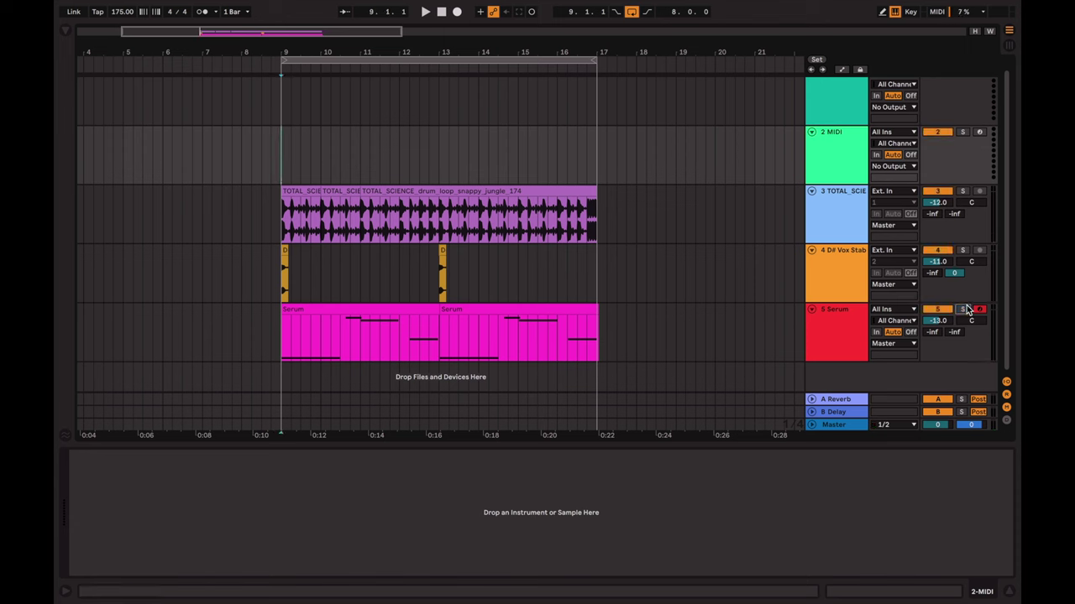
key("space")
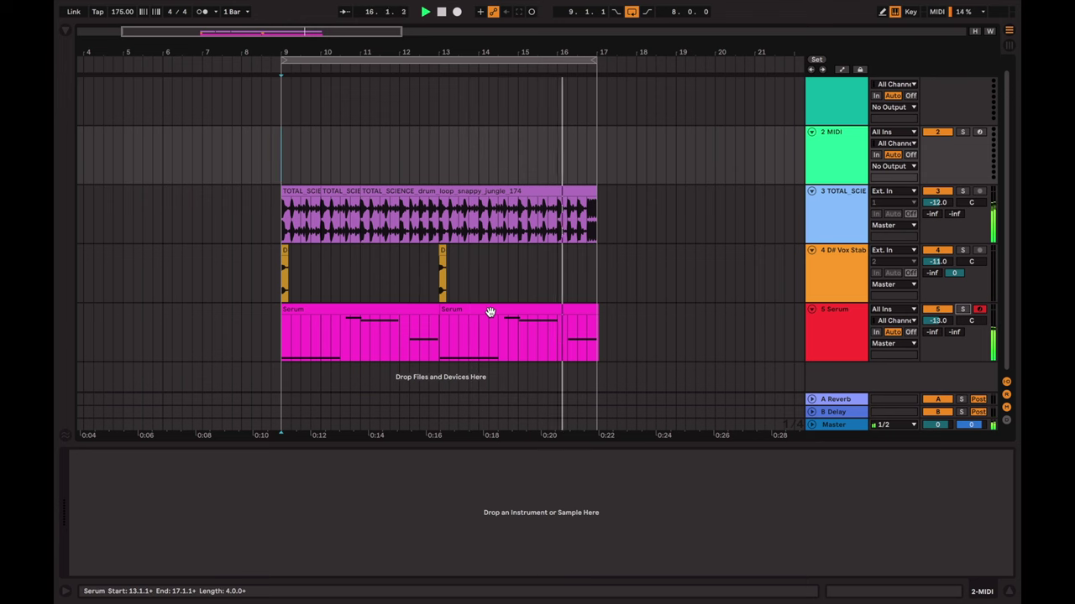
key("space")
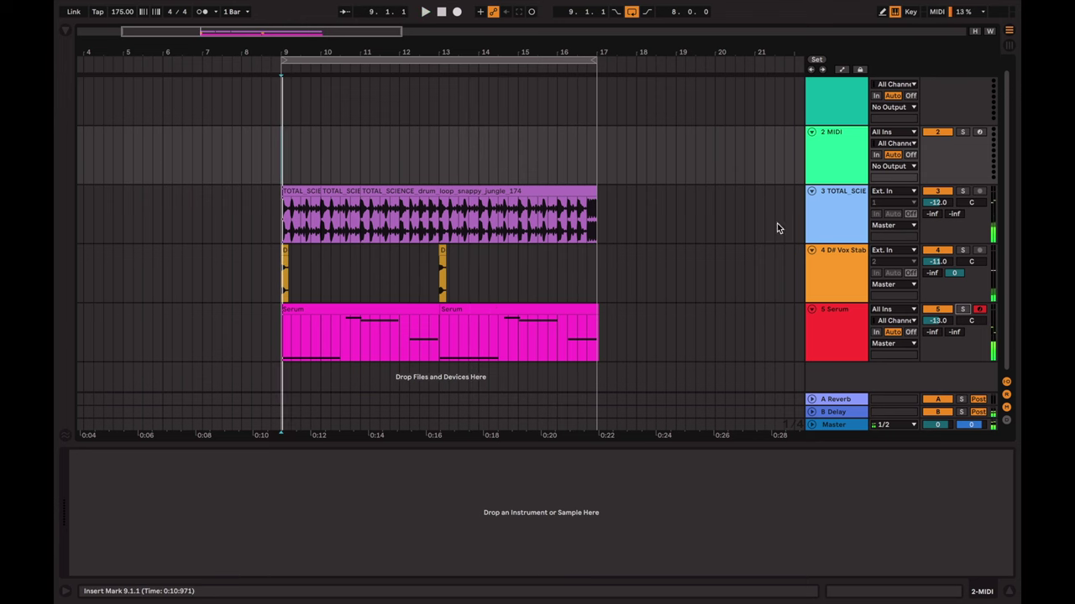
Load the Devious Machines Texture plug-in onto the drum loop track
left_click(812, 229)
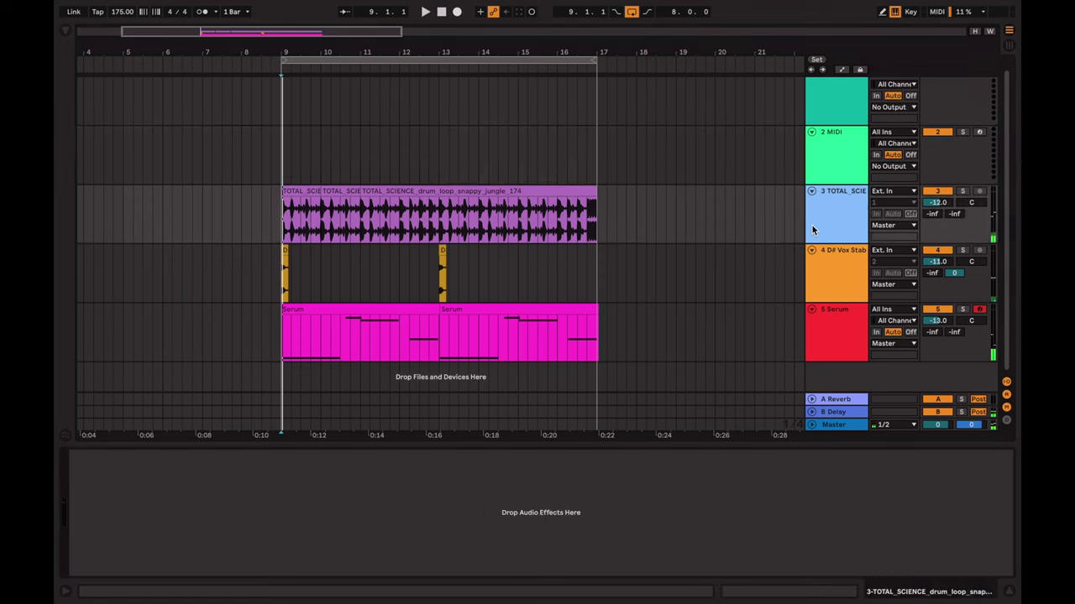
left_click(71, 27)
left_click(104, 240)
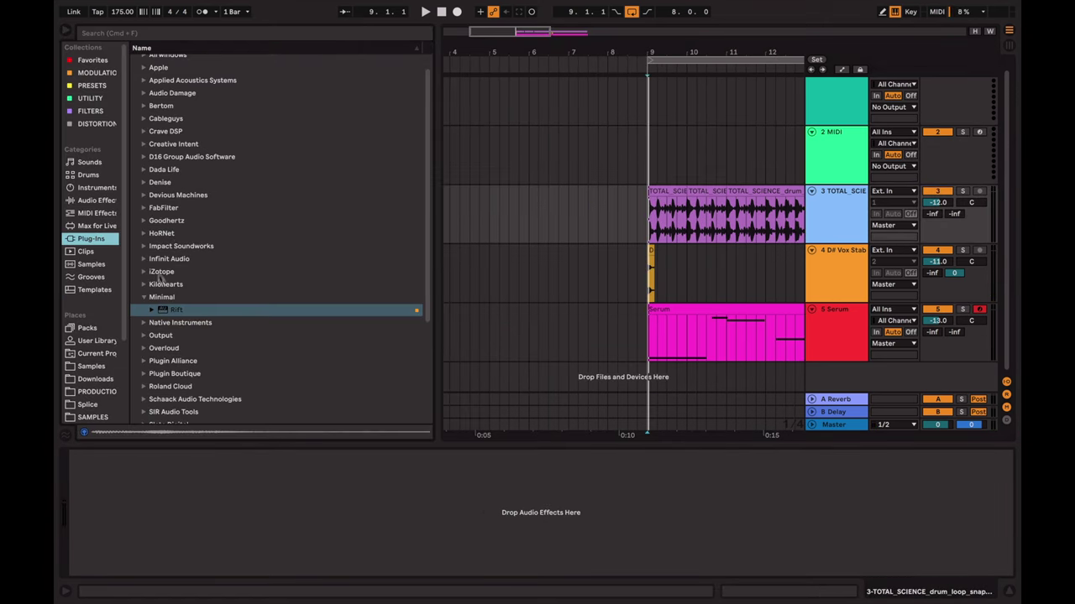
left_click(145, 195)
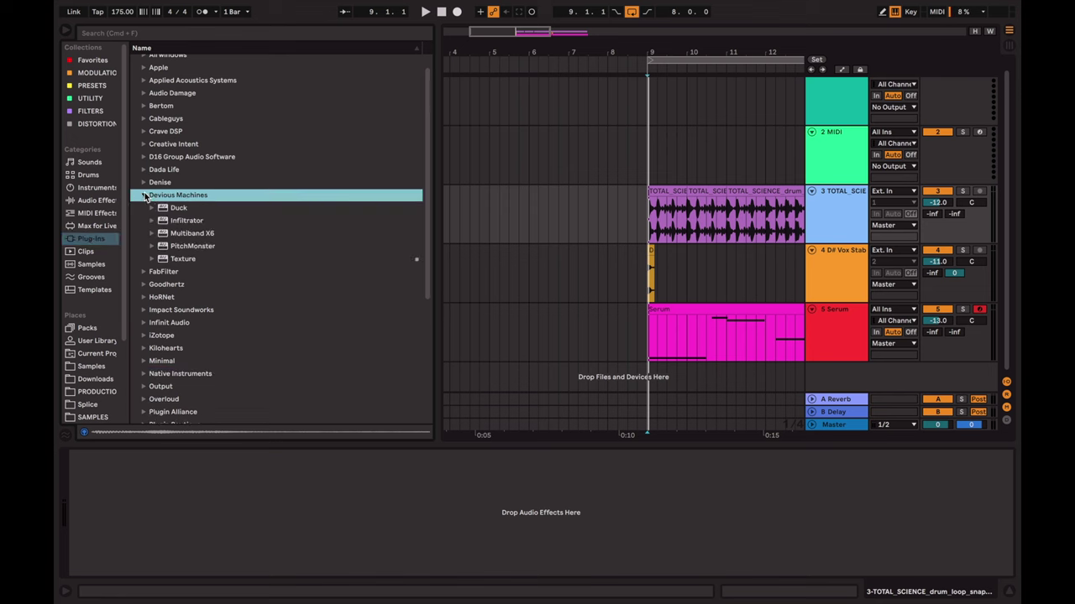
double_click(190, 262)
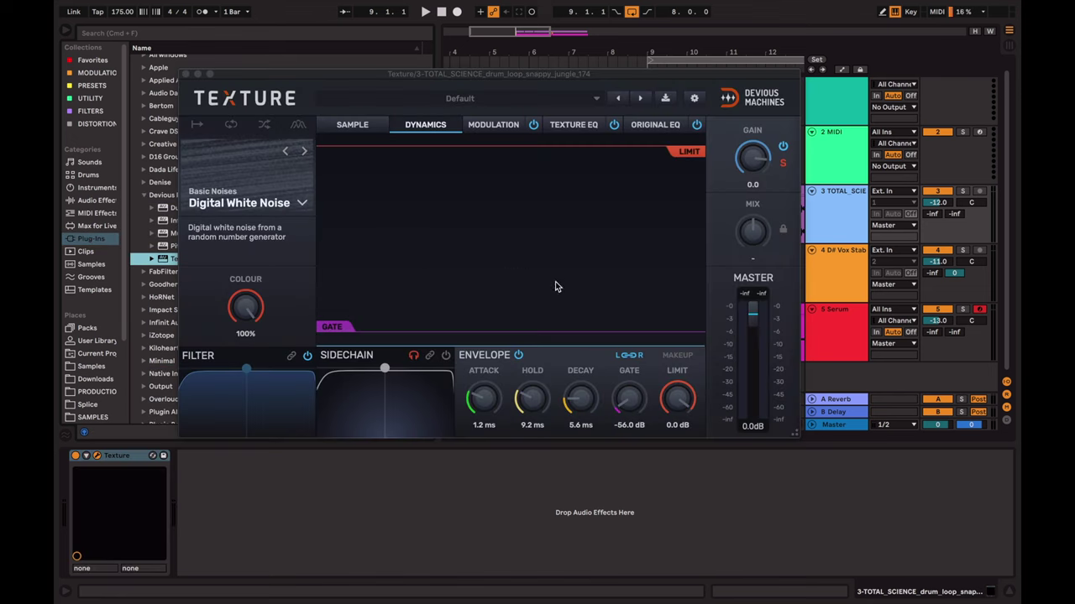
Apply Texture's Tight Shacker preset, blend the mix to 56 Dry, solo the drums, and play
left_click(449, 98)
mouse_move(365, 114)
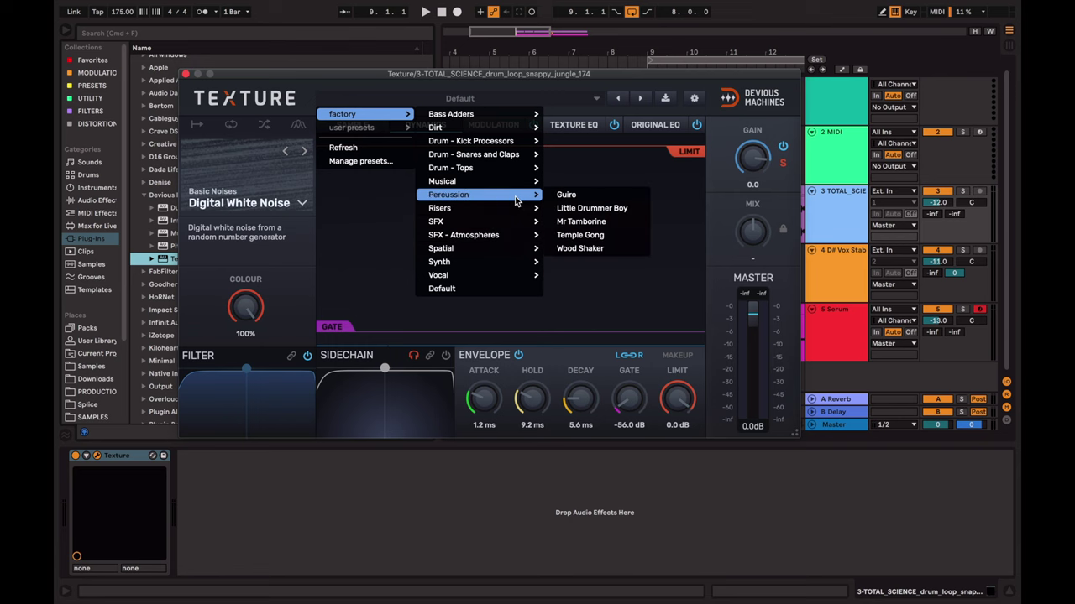
mouse_move(451, 168)
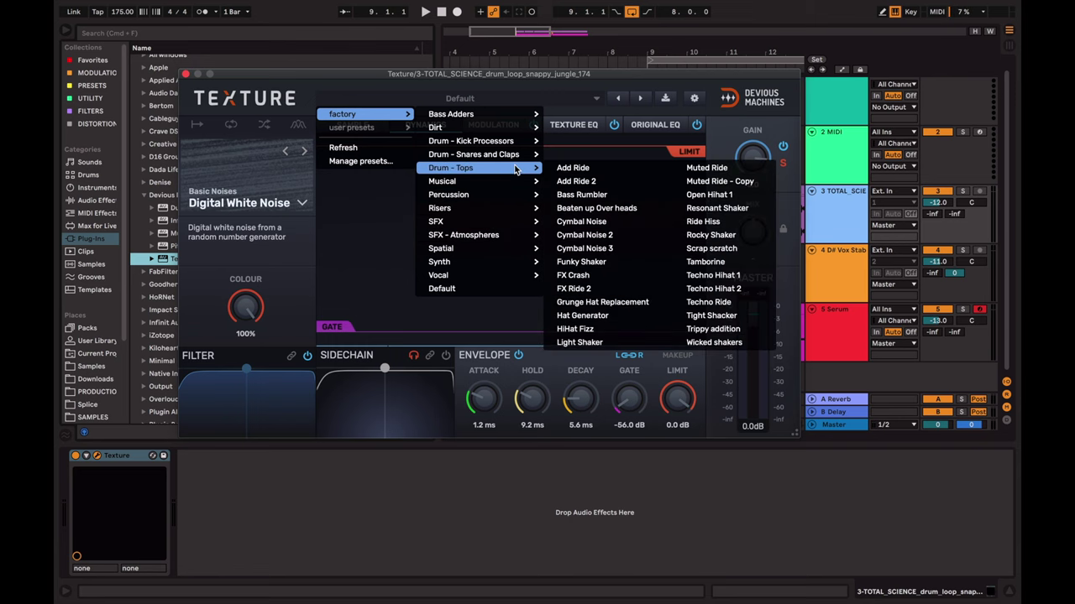
left_click(754, 318)
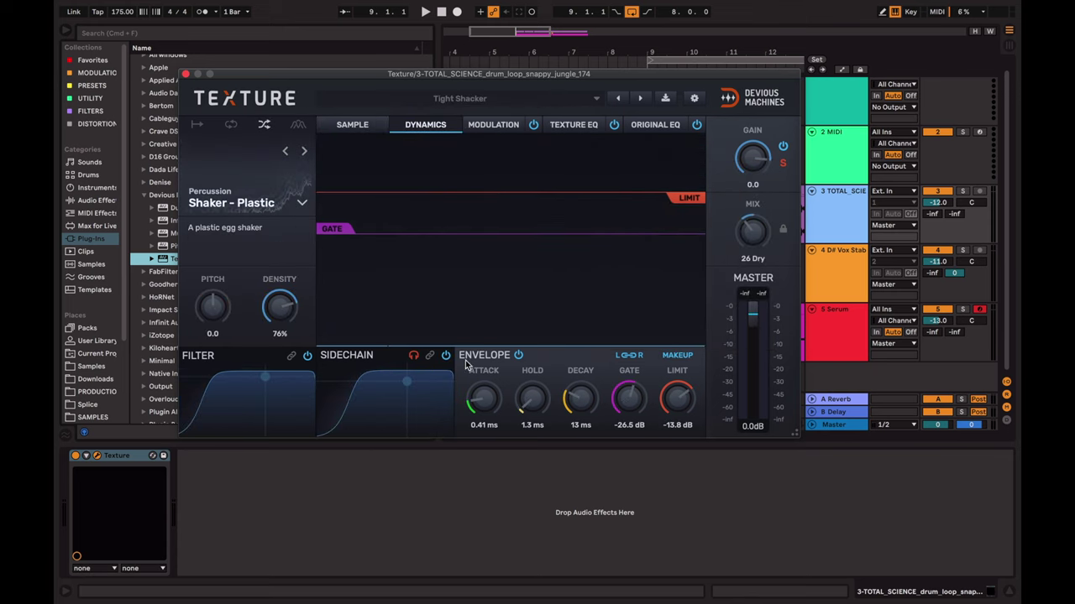
left_click_drag(264, 377, 310, 397)
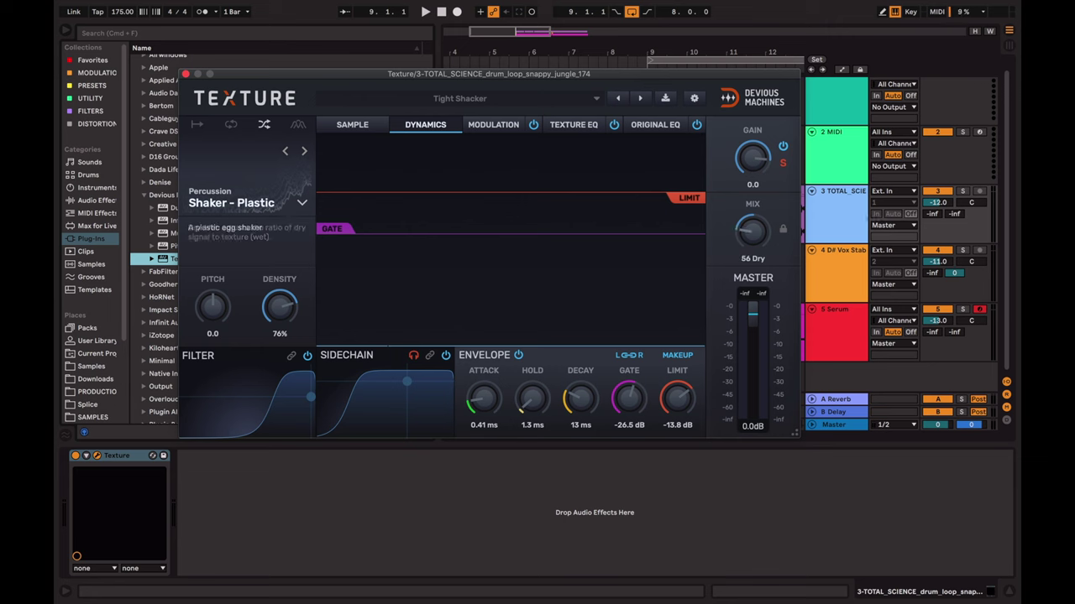
left_click(964, 193)
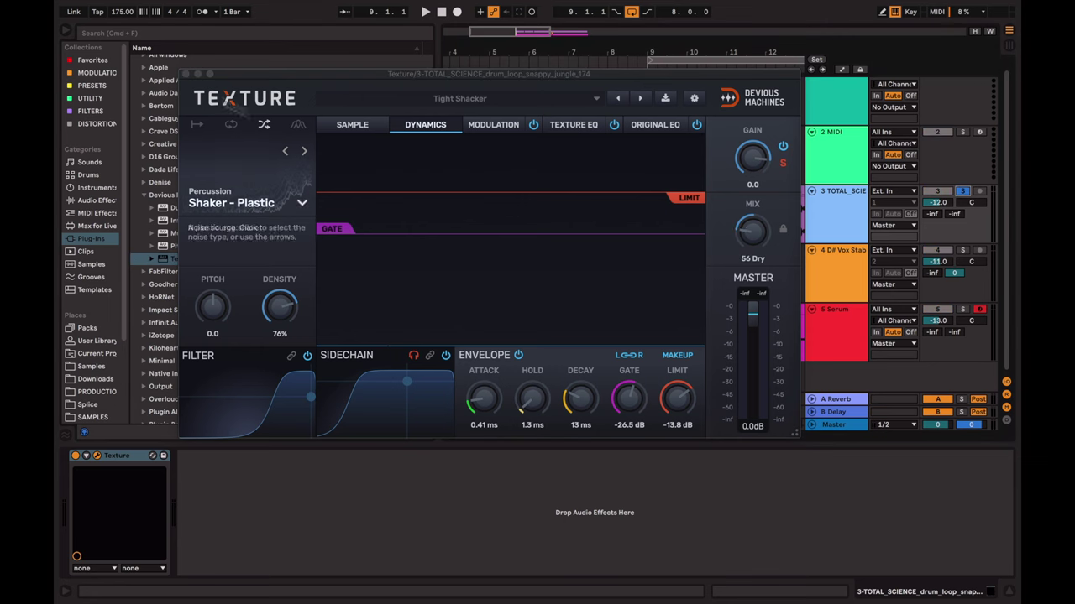
left_click(187, 74)
key("space")
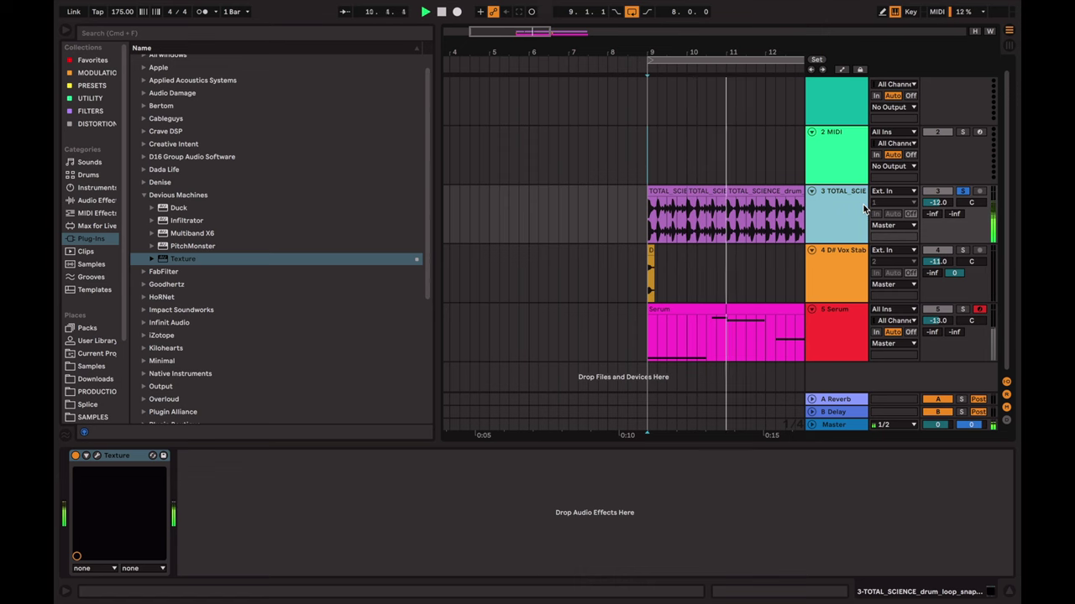
Stop playback and switch the Texture shaker device off to compare the drums
key("space")
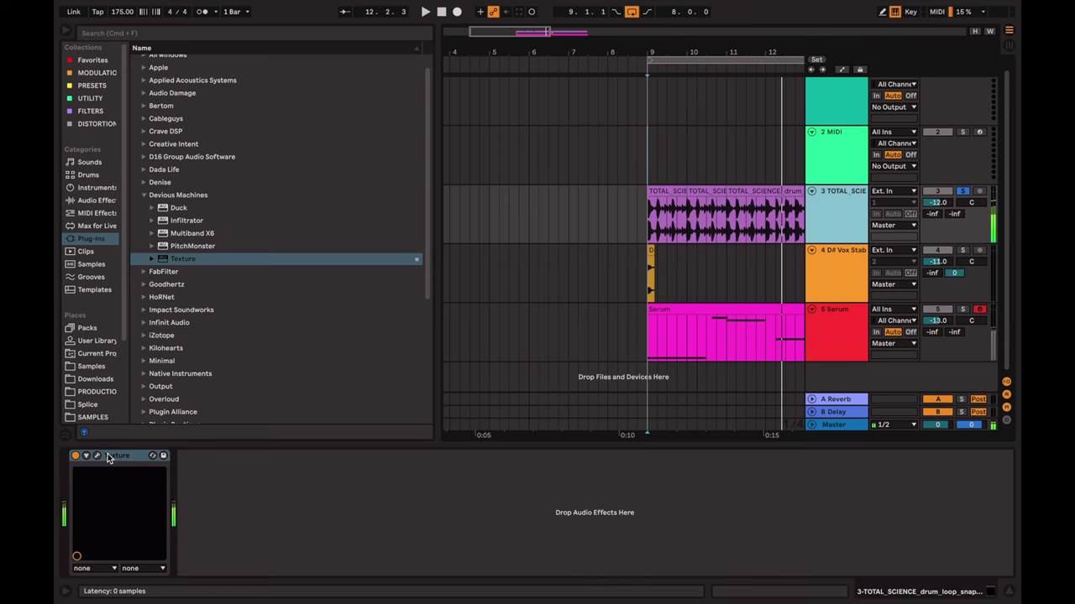
left_click(74, 460)
key("space")
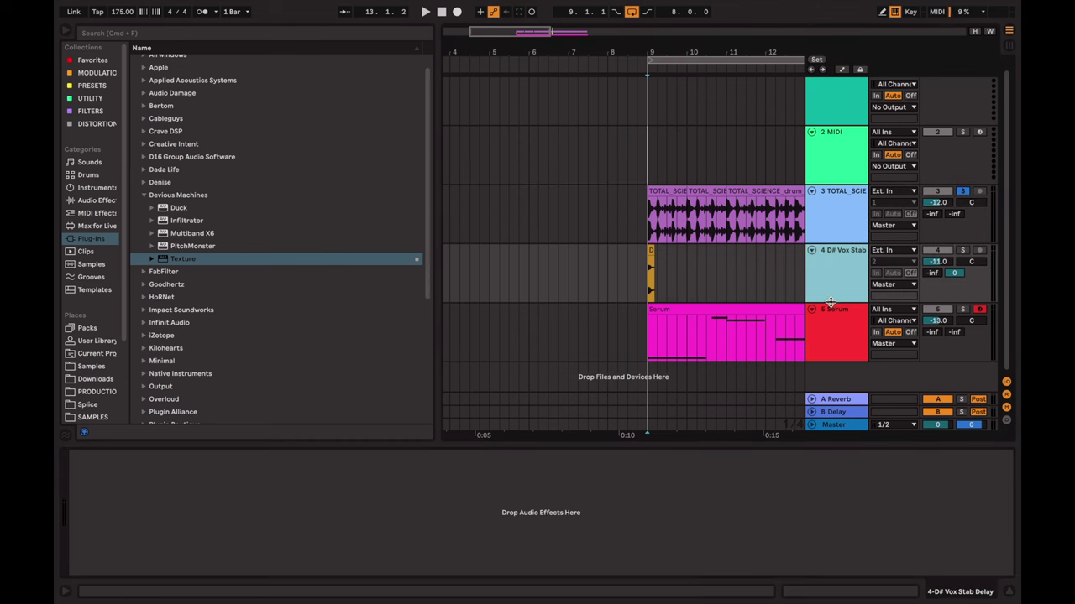
Replay from just before bar 9 and zoom out to show bars 3 to 23
left_click_drag(687, 218, 647, 219)
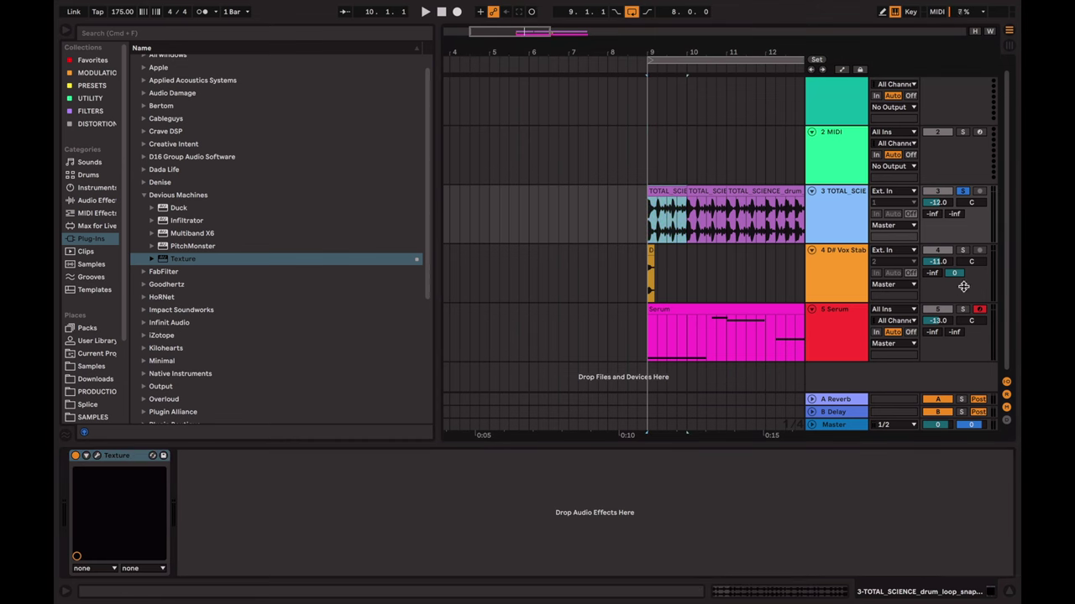
left_click(636, 179)
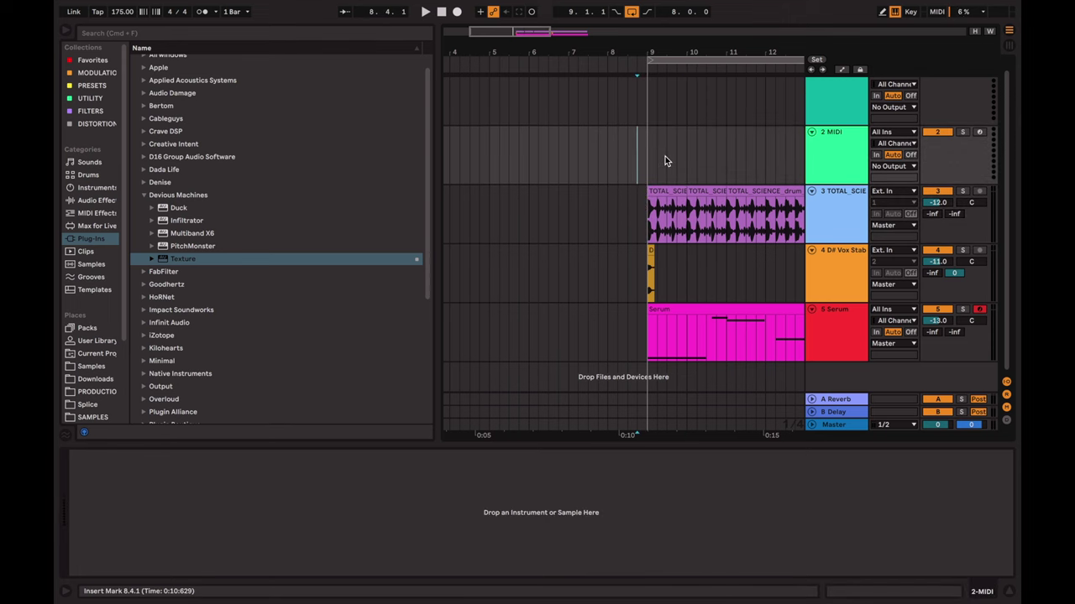
key("space")
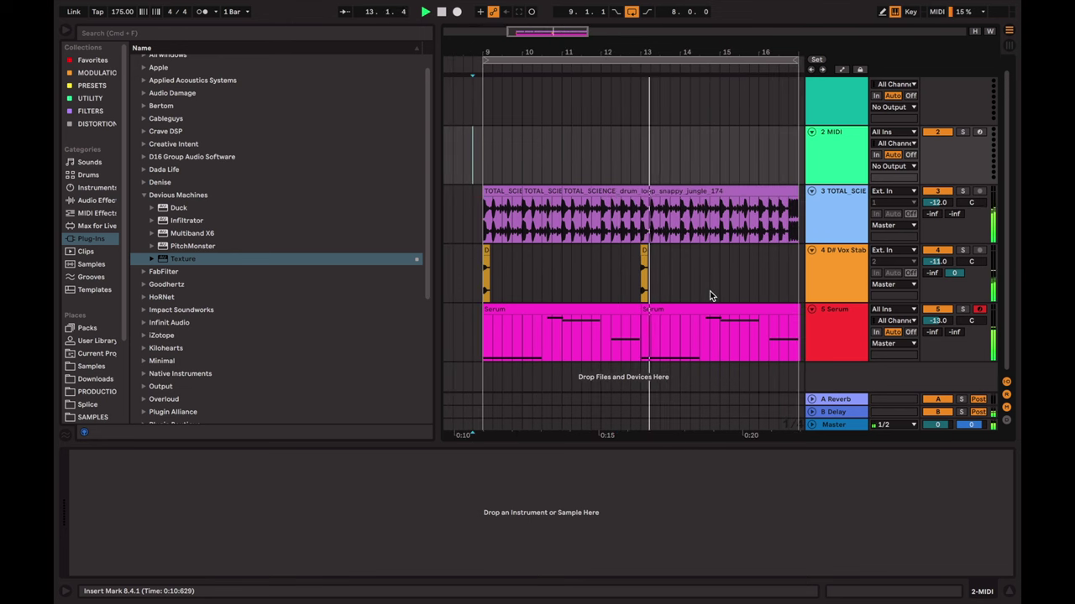
left_click_drag(655, 59, 660, 54)
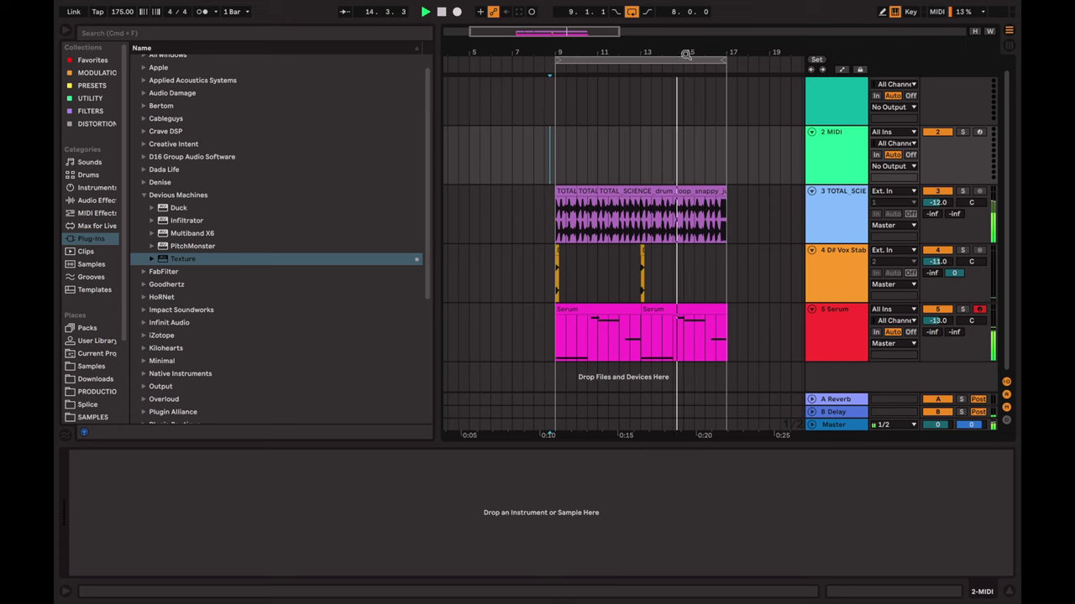